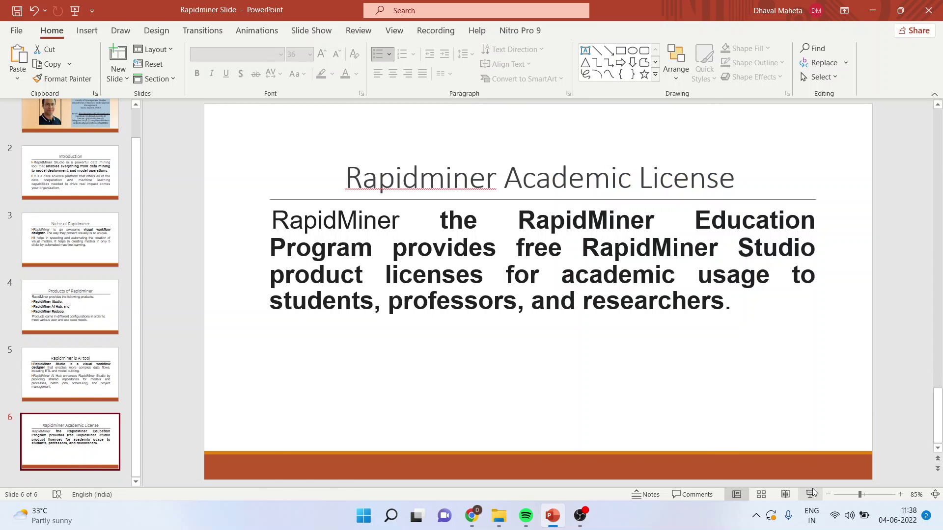
# Step: Find RapidMiner Studio through Windows search and launch it
pyautogui.click(391, 515)
pyautogui.write('rapidminer')
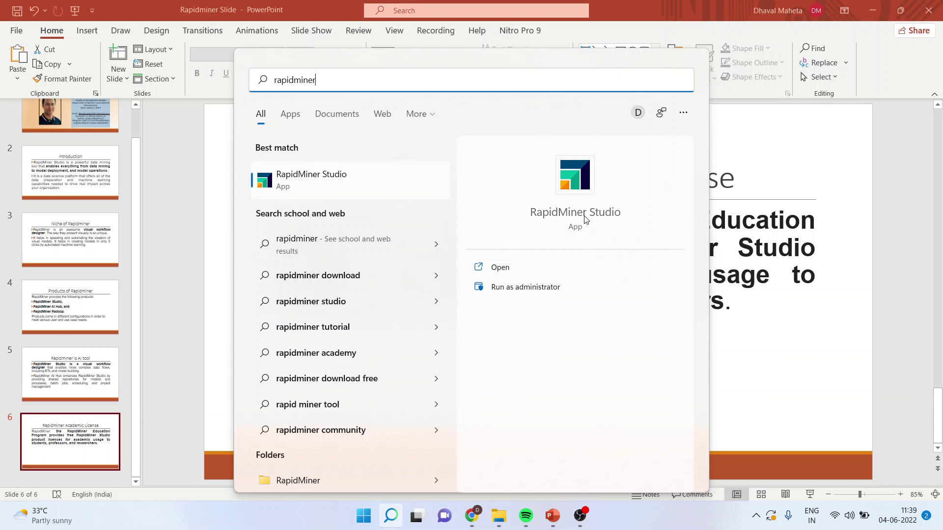
pyautogui.click(588, 215)
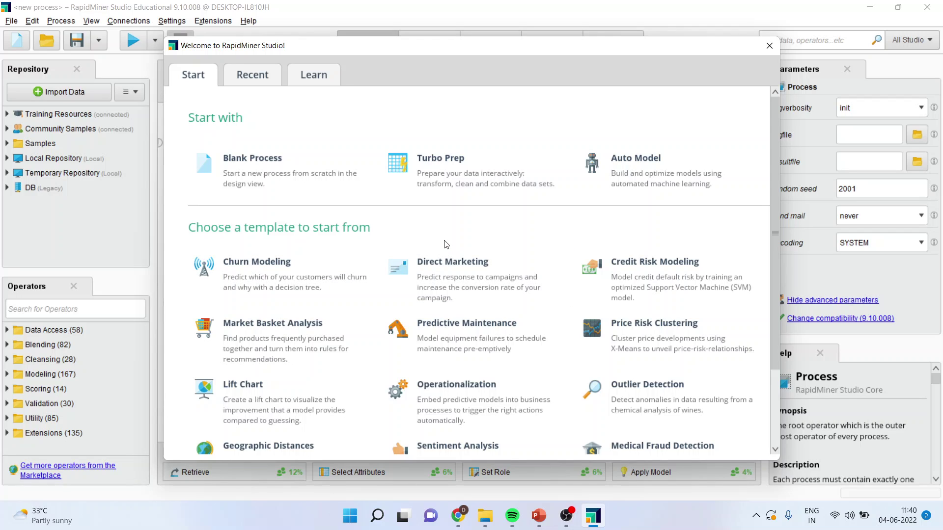
# Step: Start a blank process and browse the Data Access and Blending operator categories
pyautogui.click(260, 165)
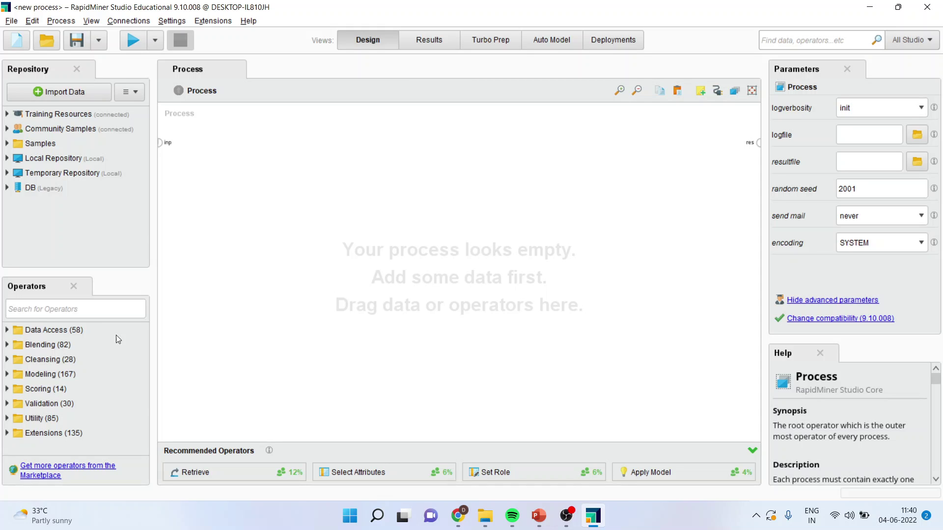
pyautogui.click(39, 310)
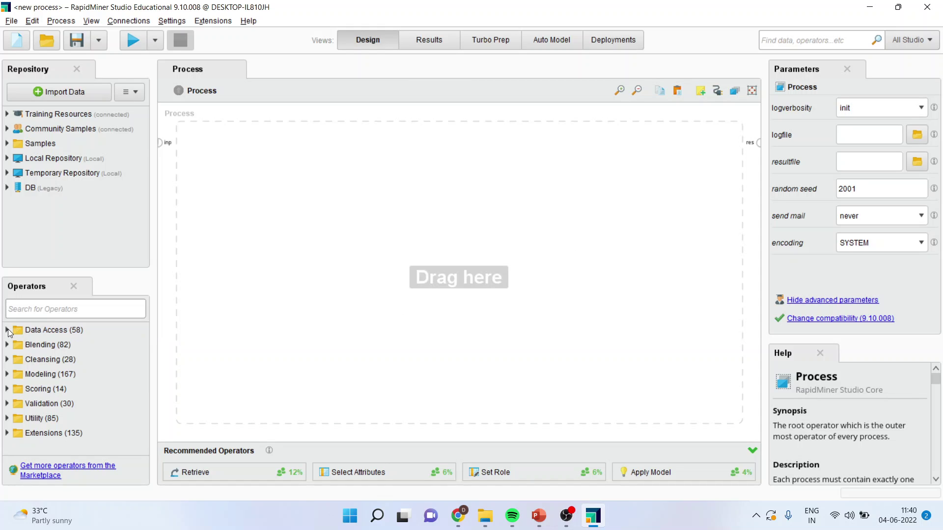
pyautogui.click(7, 331)
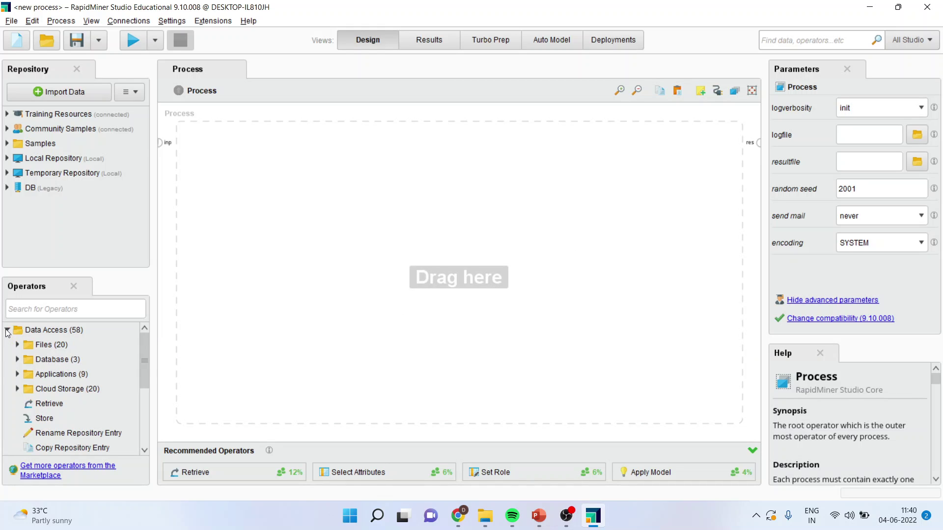
pyautogui.click(7, 330)
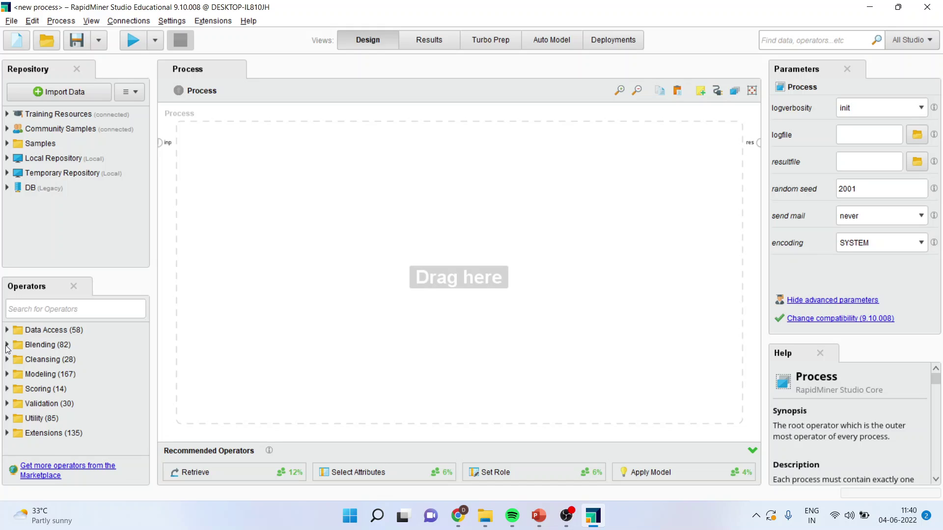
pyautogui.click(6, 345)
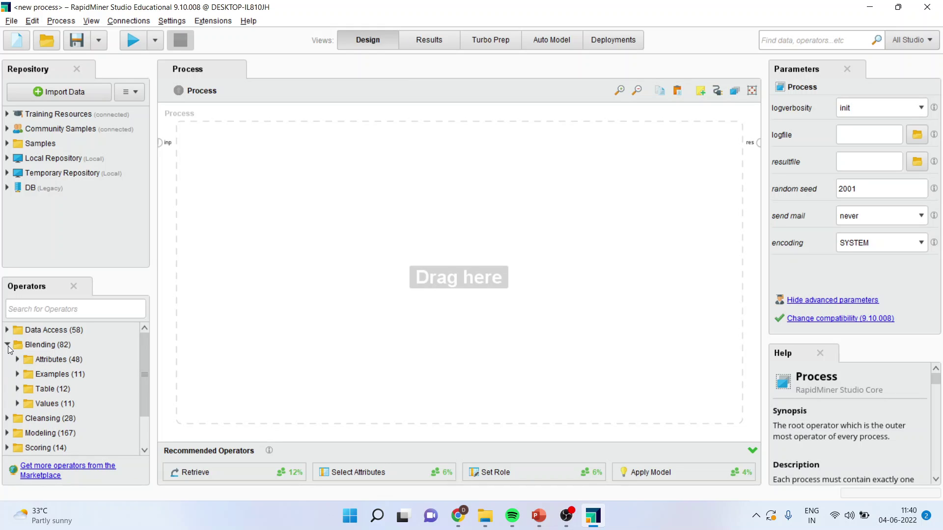
pyautogui.click(7, 345)
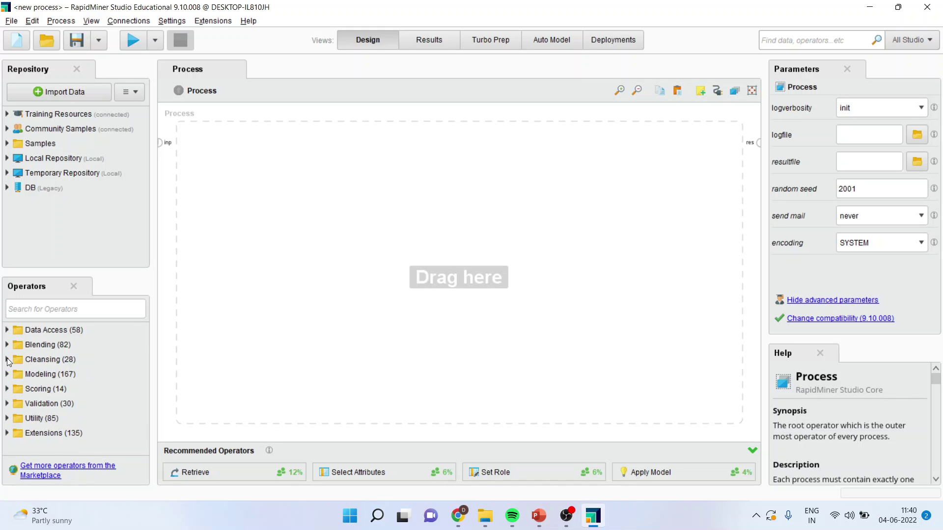
# Step: Expand and collapse the Cleansing, Modeling, Scoring and Validation operator categories
pyautogui.click(7, 360)
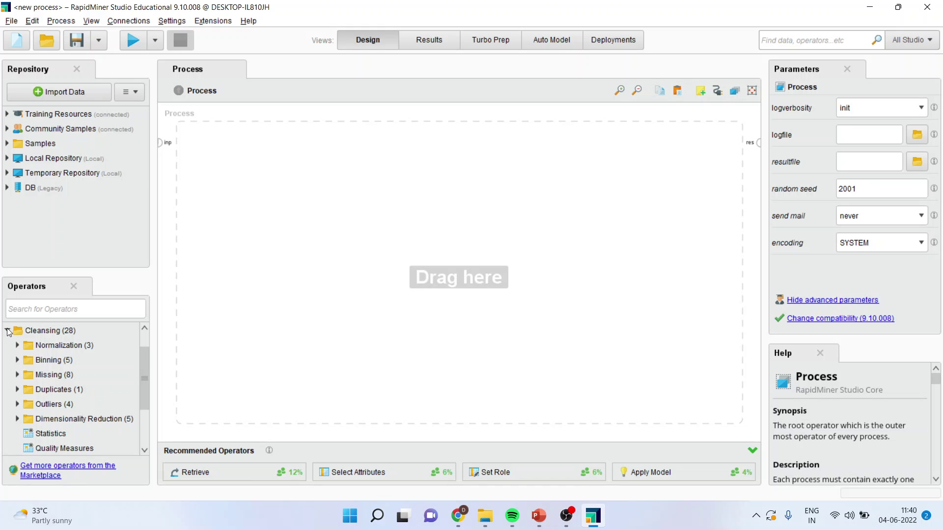
pyautogui.click(7, 331)
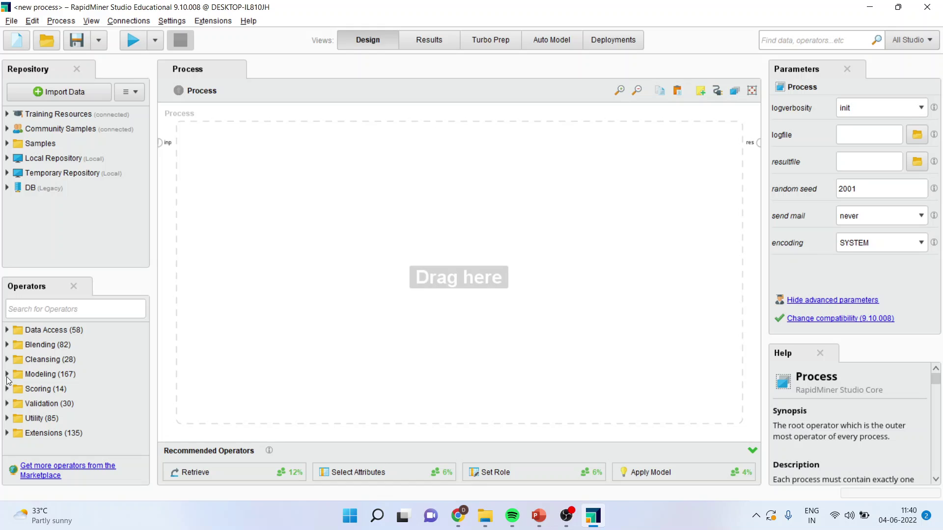
pyautogui.click(8, 374)
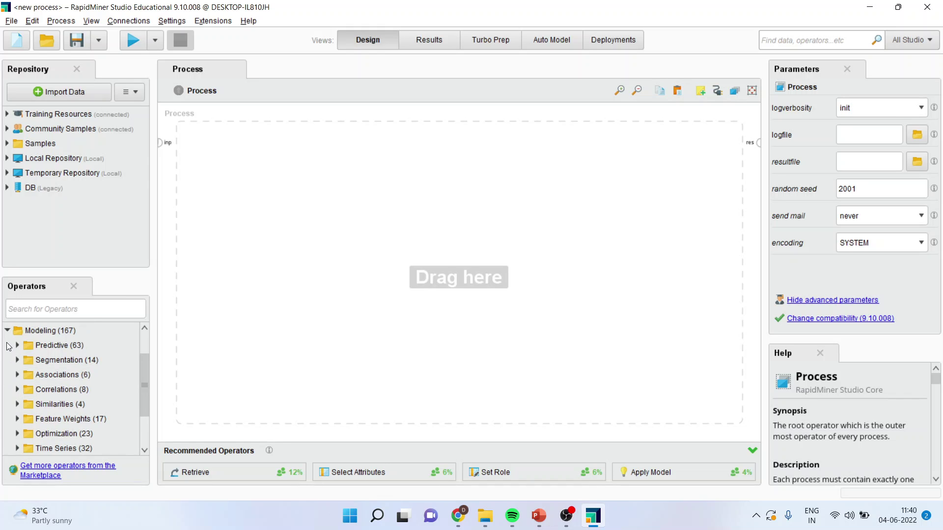
pyautogui.click(7, 332)
pyautogui.click(7, 391)
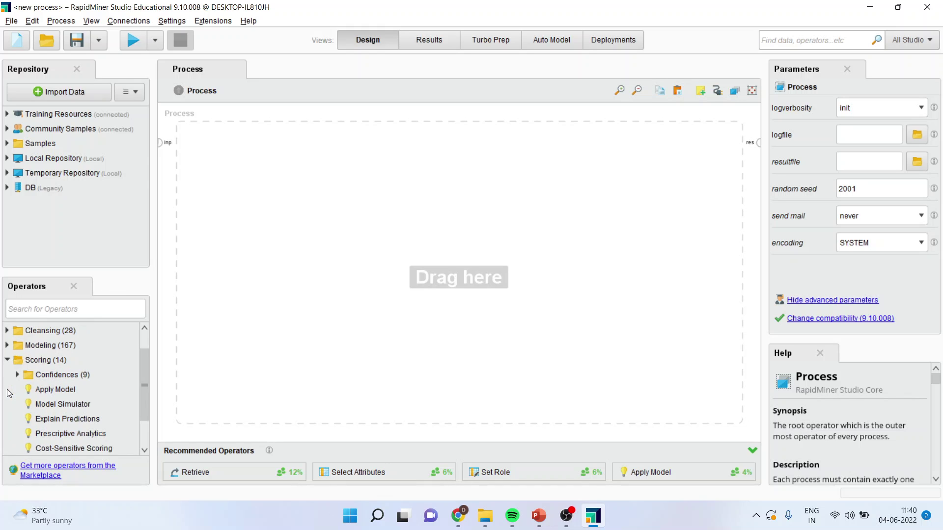
pyautogui.click(8, 360)
pyautogui.click(8, 403)
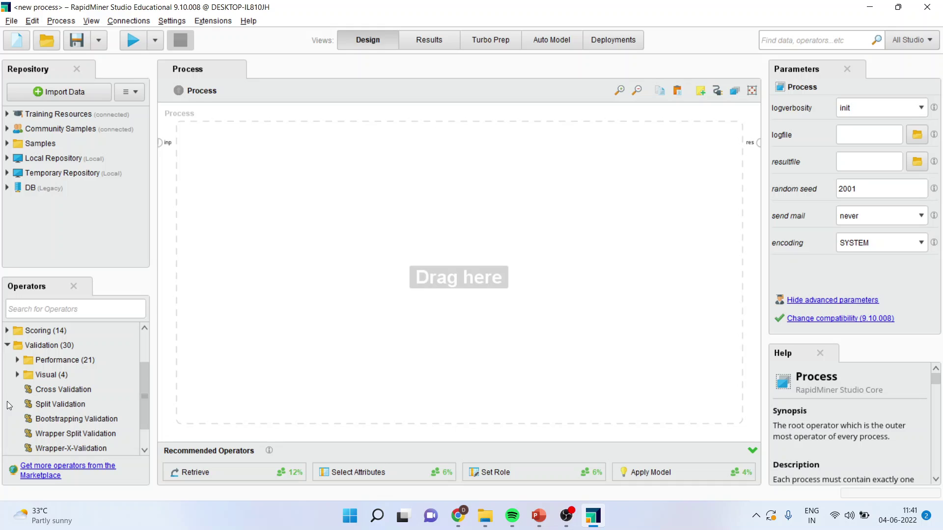
pyautogui.click(8, 346)
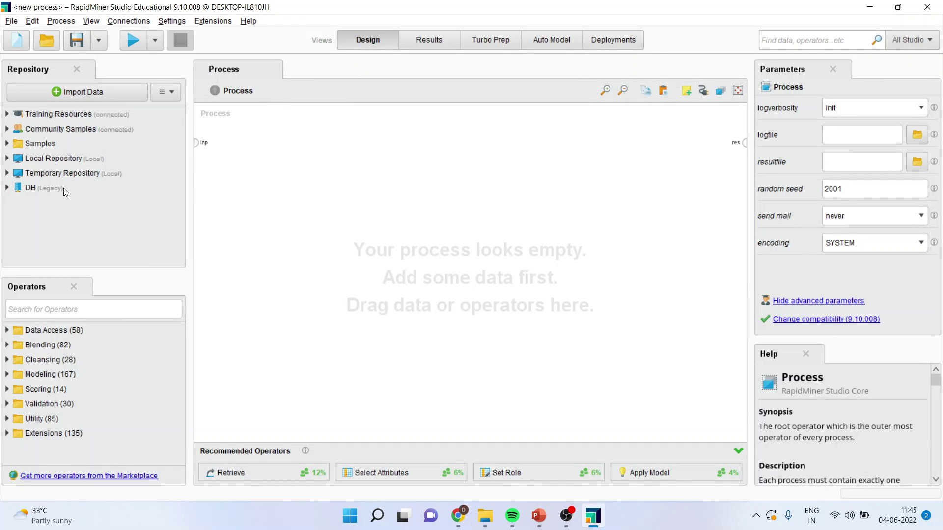
# Step: Expand Local Repository, then browse and collapse its data and processes folders
pyautogui.click(6, 159)
pyautogui.click(16, 188)
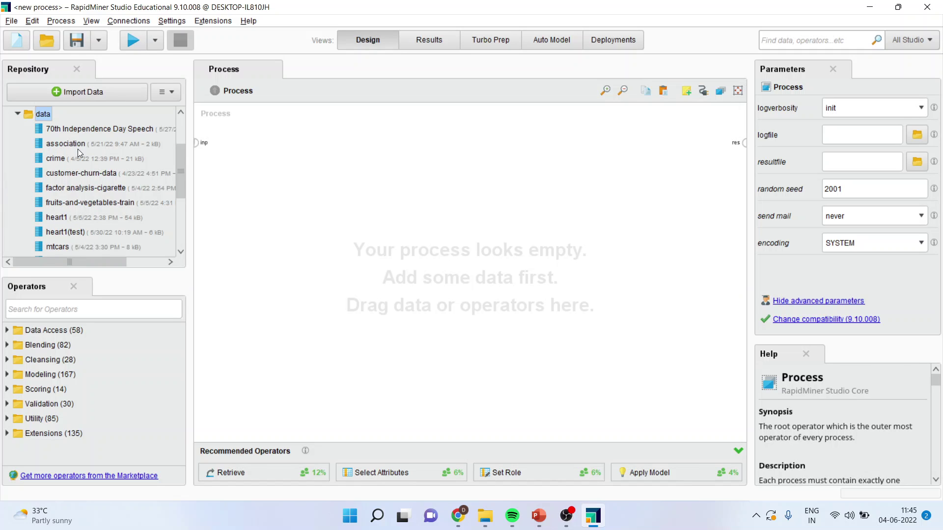
pyautogui.click(19, 114)
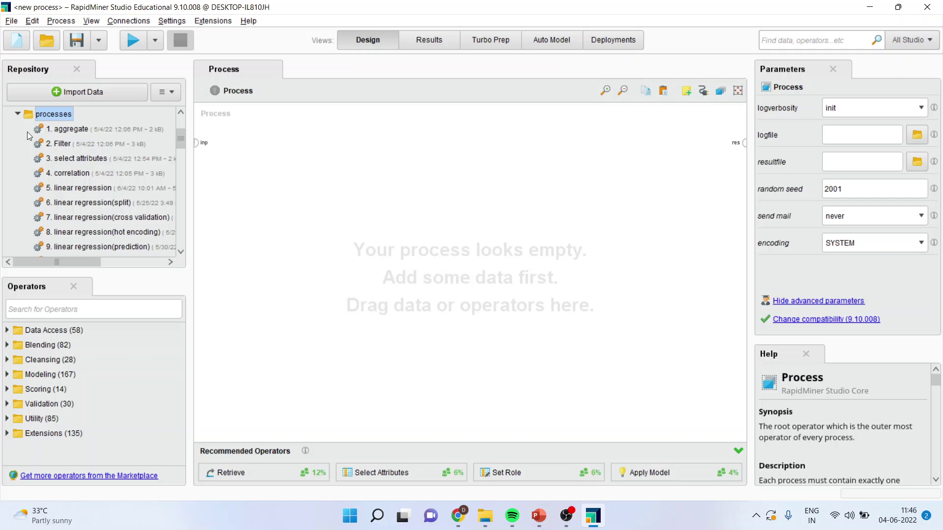
pyautogui.click(18, 114)
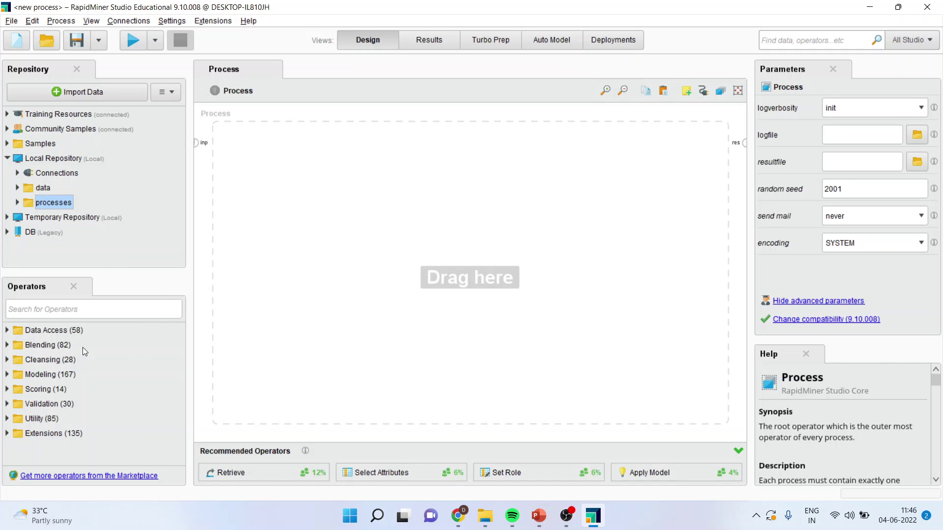
# Step: Drag a Retrieve operator from Data Access onto the canvas and scroll its Help text
pyautogui.click(62, 334)
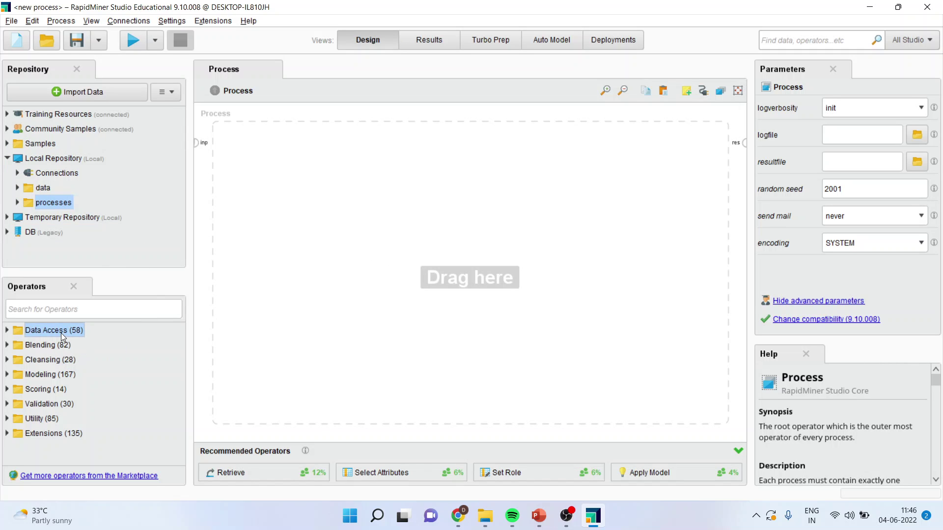
pyautogui.click(9, 330)
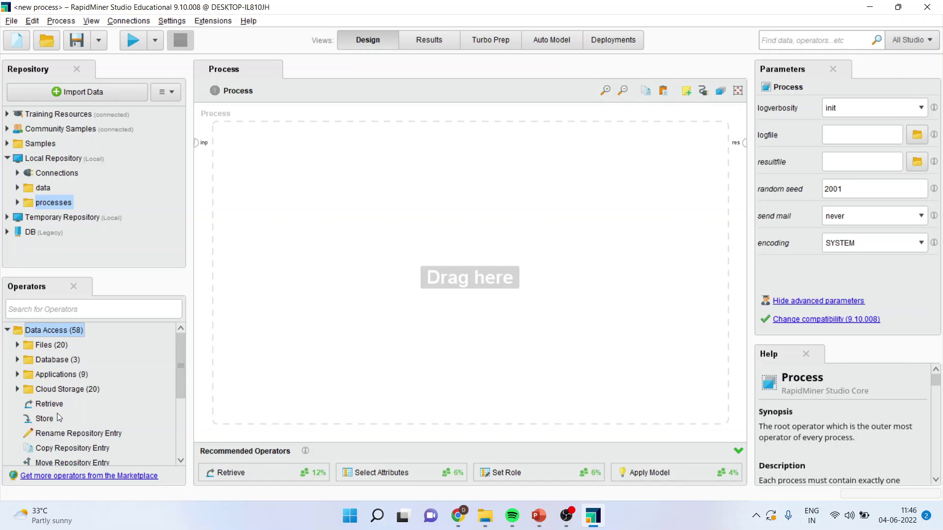
pyautogui.moveTo(54, 403); pyautogui.dragTo(351, 197)
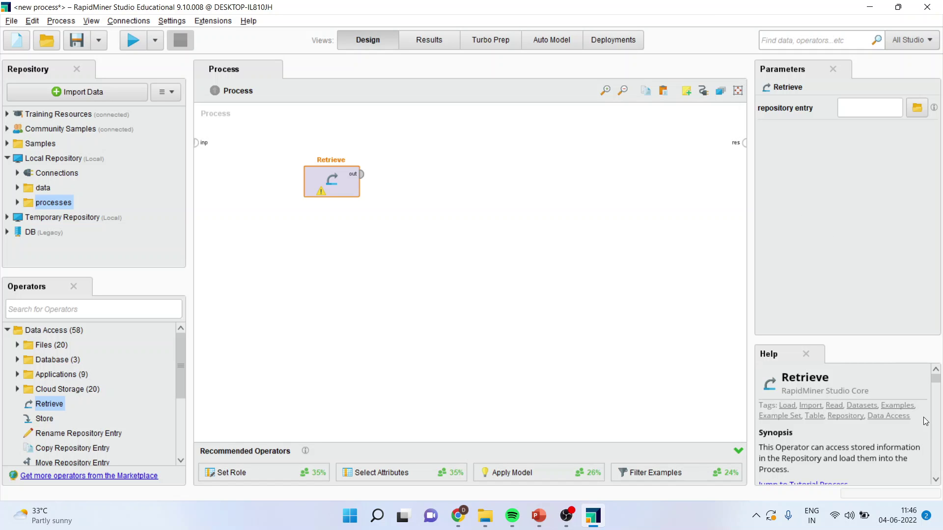
pyautogui.click(935, 480)
pyautogui.moveTo(938, 481); pyautogui.dragTo(937, 482)
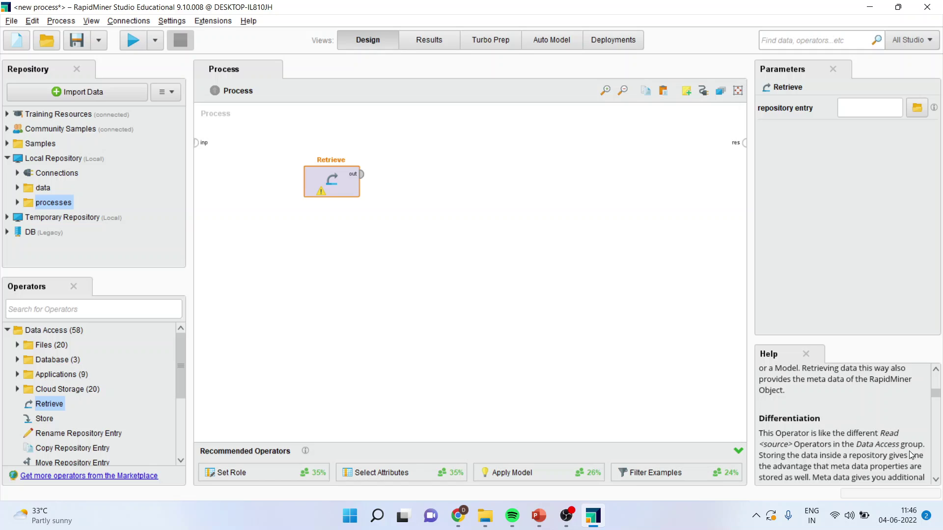